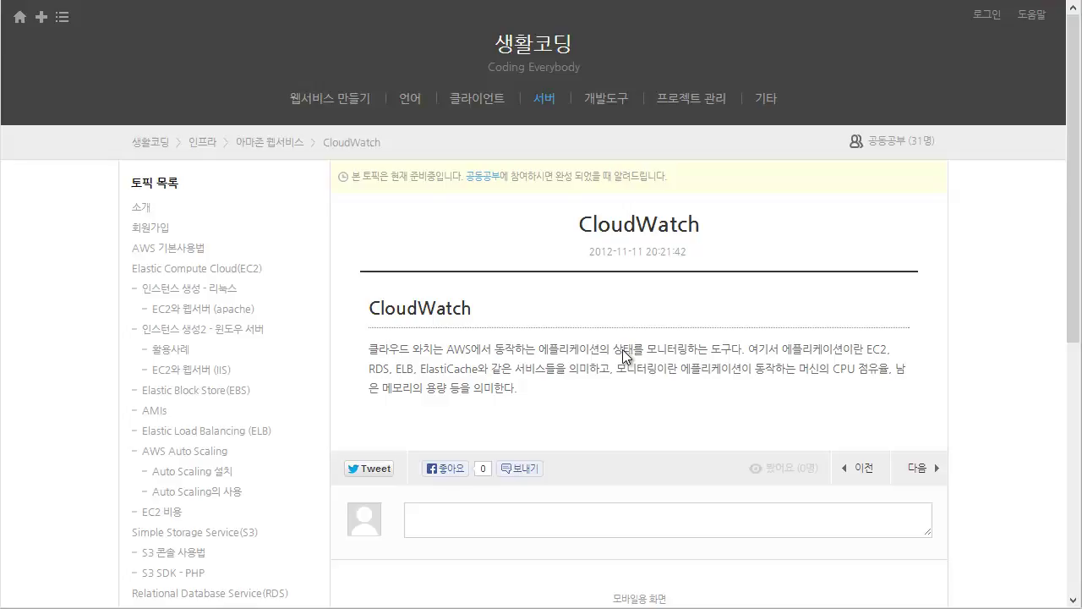
Step: Switch to the AWS console, open CloudWatch, and narrow its metrics list to EC2
key(ctrl+Tab)
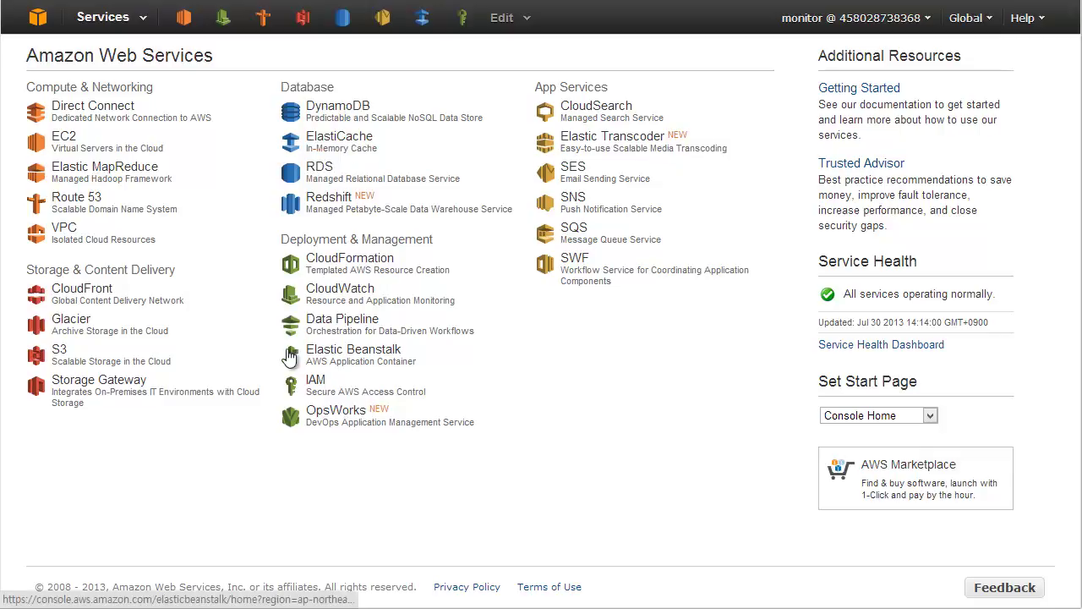
click(339, 288)
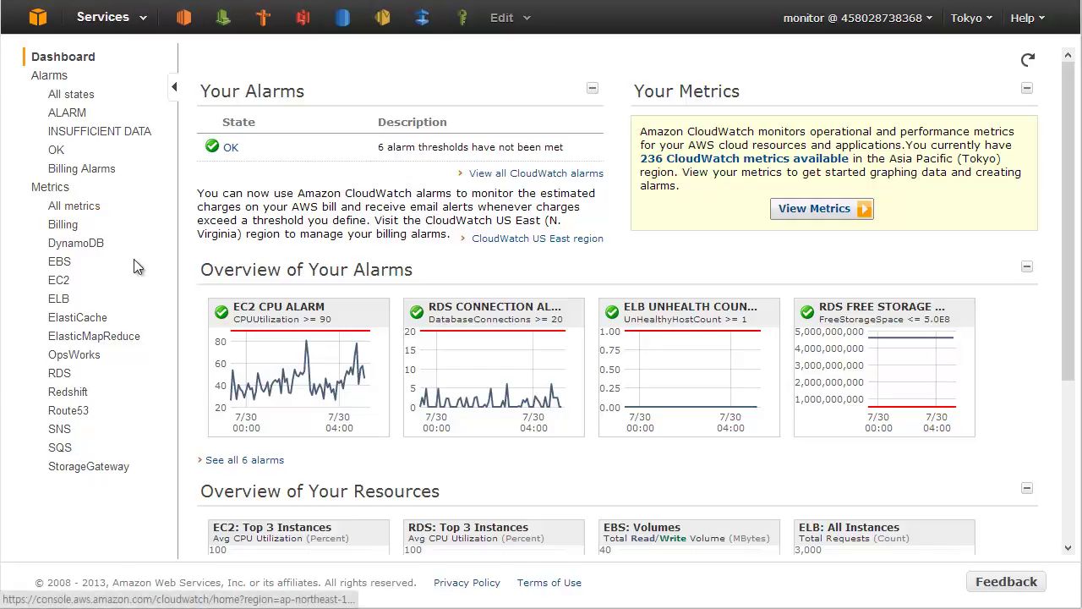
click(57, 193)
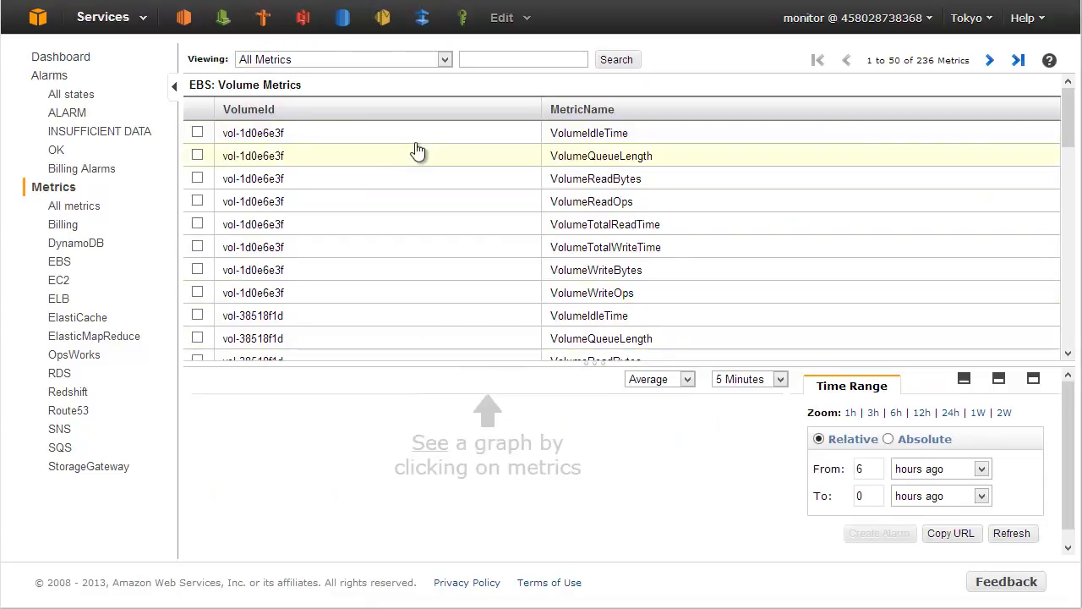
scroll(333, 220, down, 3)
scroll(438, 224, up, 3)
click(58, 289)
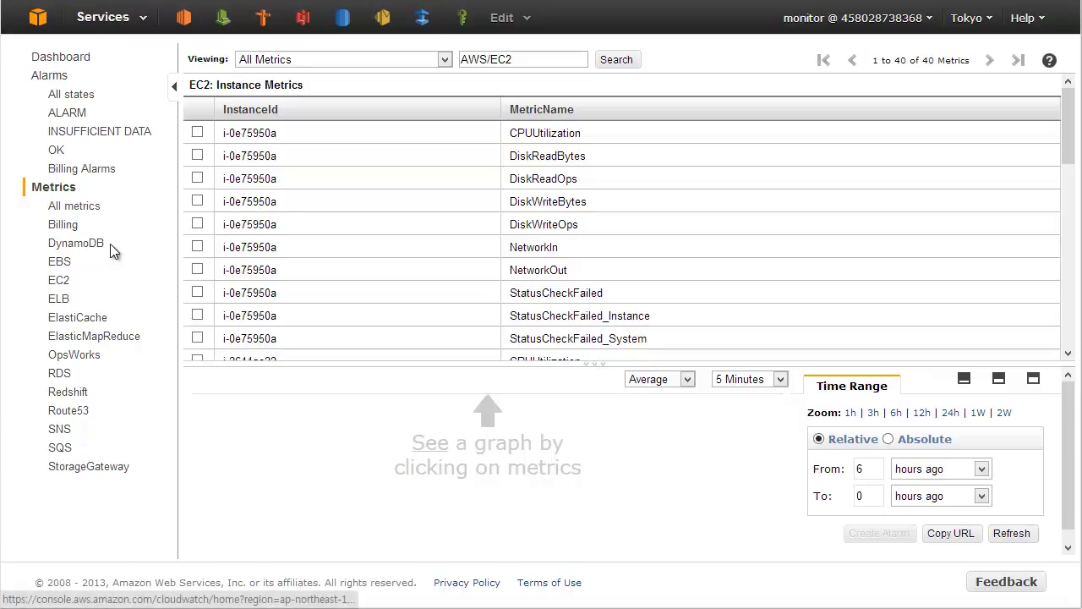
Step: Review the alarms list and examine the alarm and resource graphs on the CloudWatch dashboard
click(42, 78)
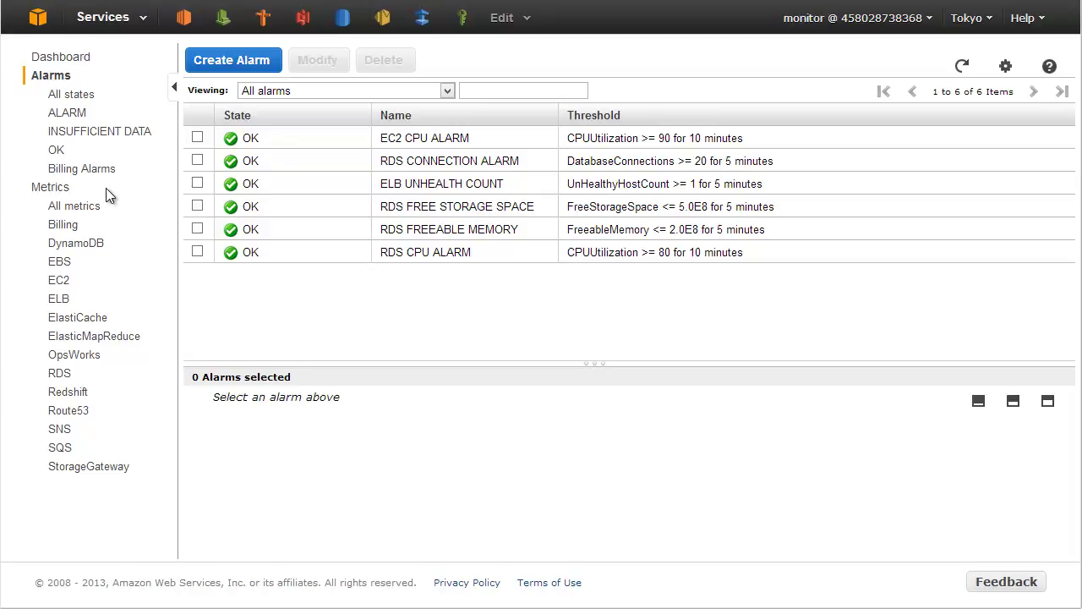
click(65, 56)
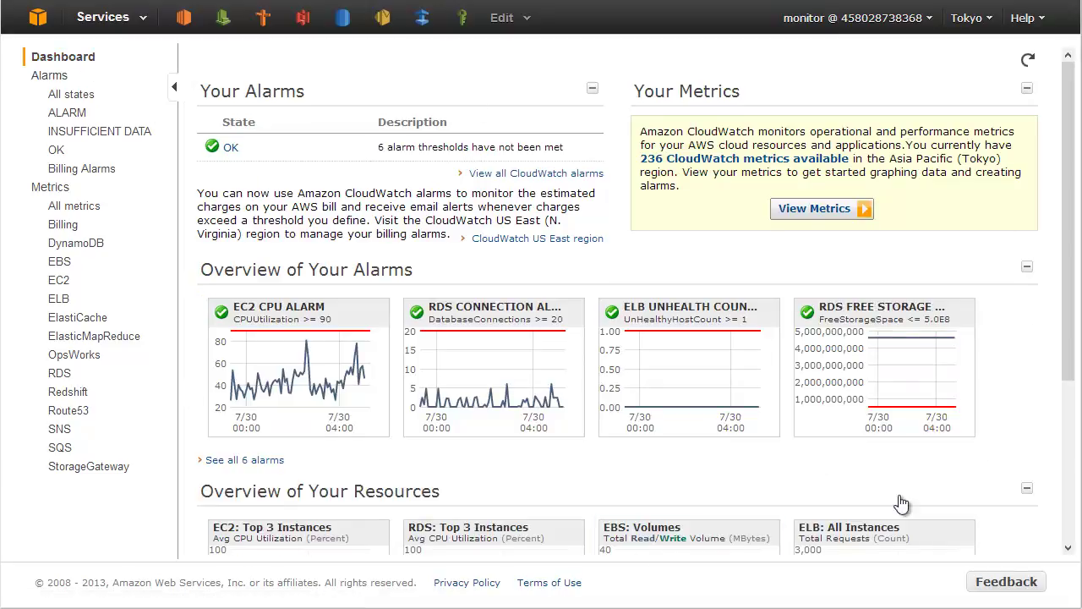
scroll(689, 421, down, 3)
scroll(375, 442, up, 3)
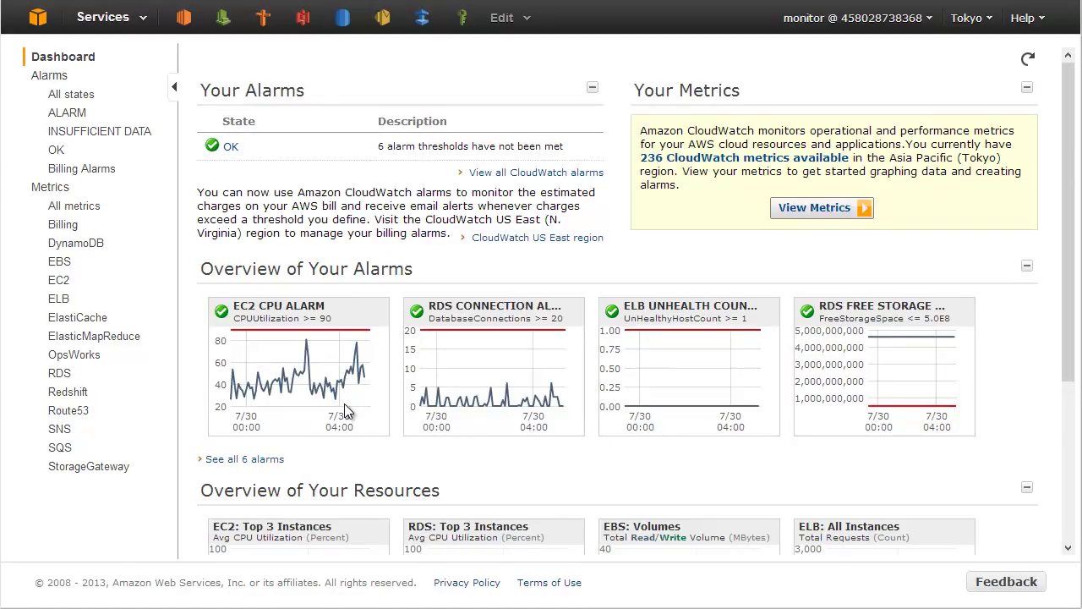
scroll(490, 444, down, 4)
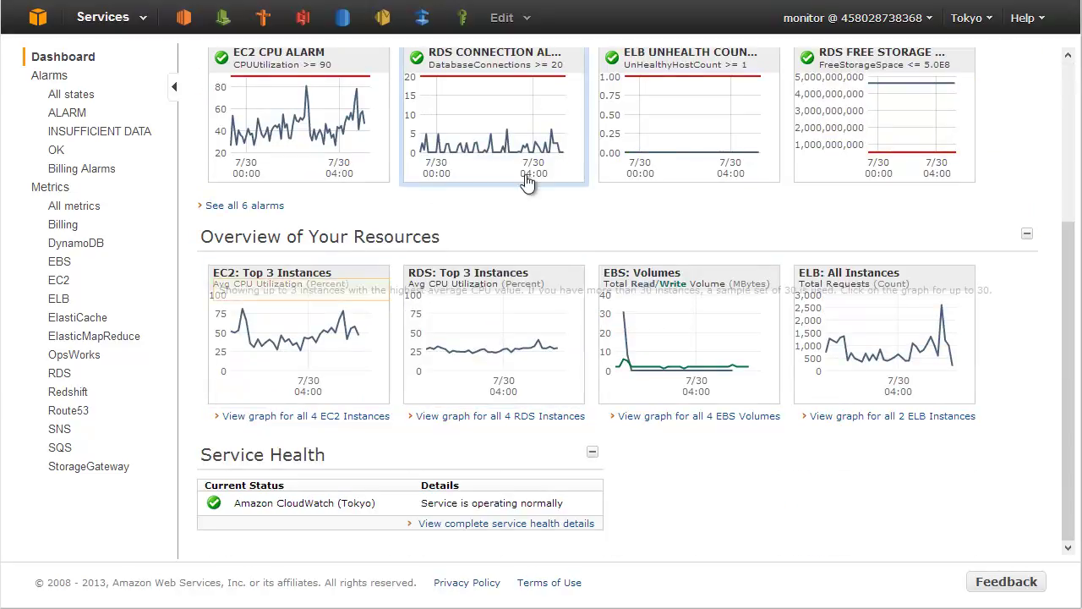
scroll(507, 203, up, 3)
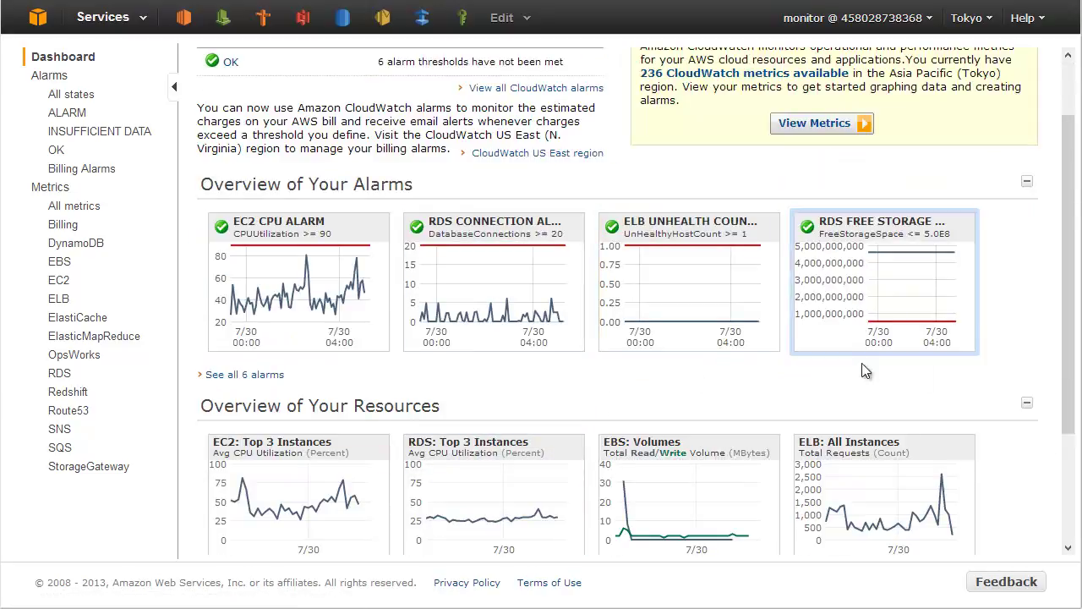
scroll(930, 420, down, 2)
scroll(930, 418, up, 2)
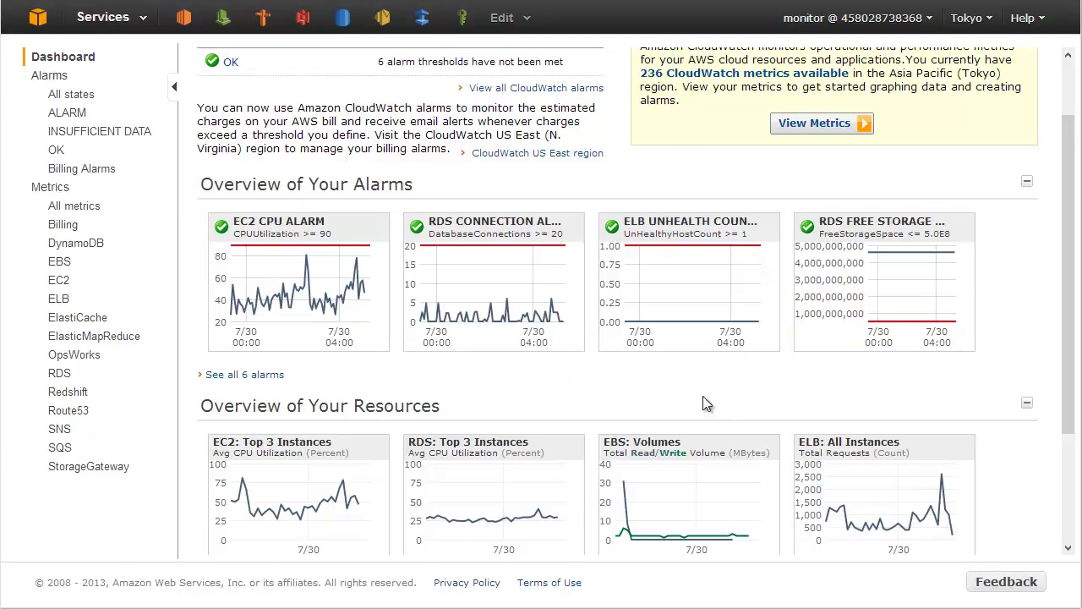
scroll(705, 397, down, 3)
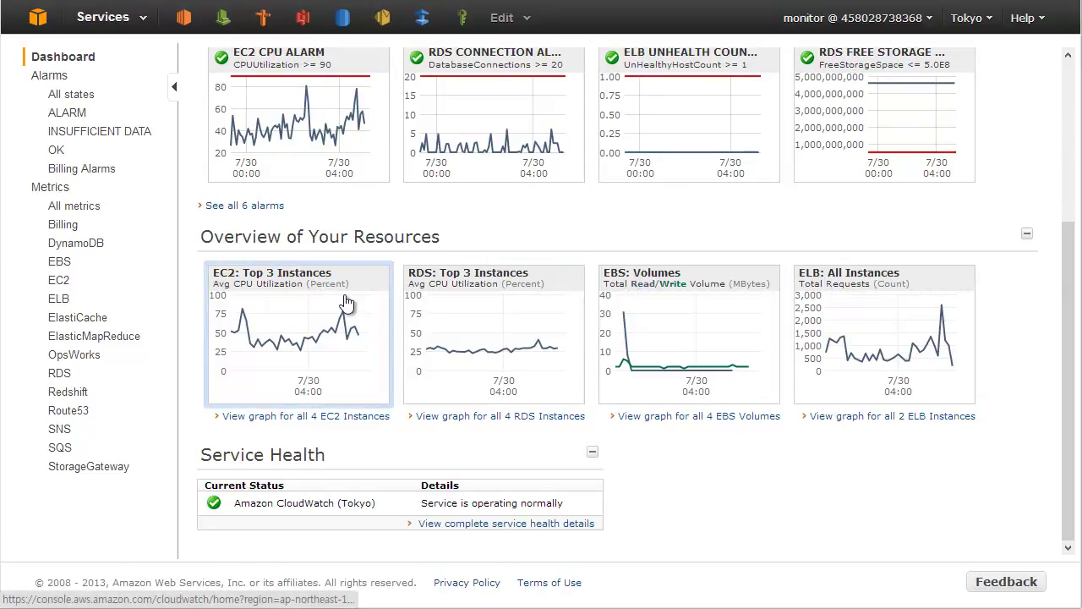
scroll(381, 305, up, 2)
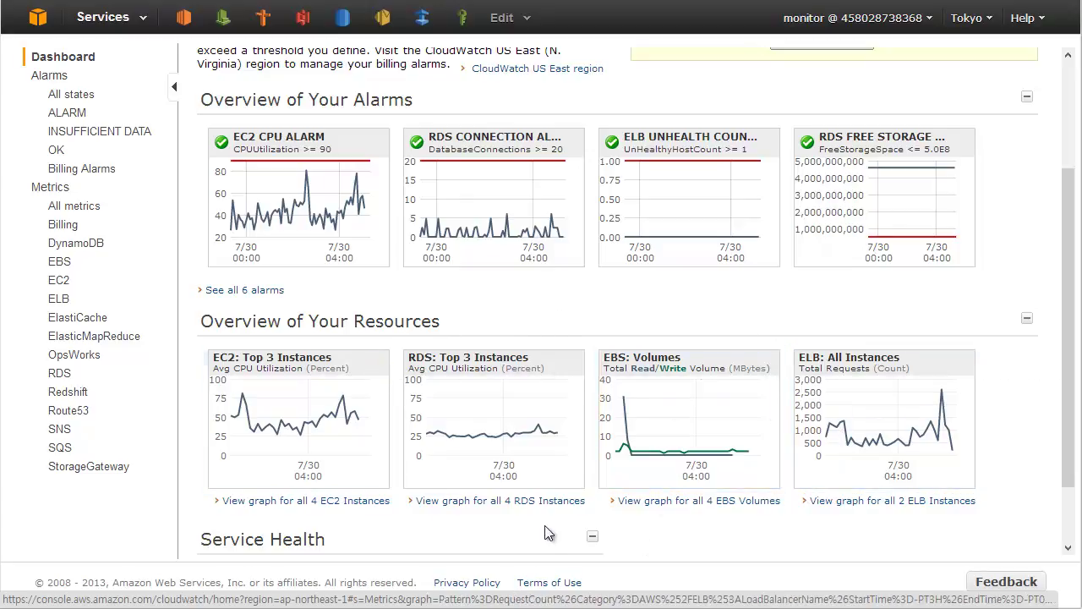
scroll(426, 482, down, 2)
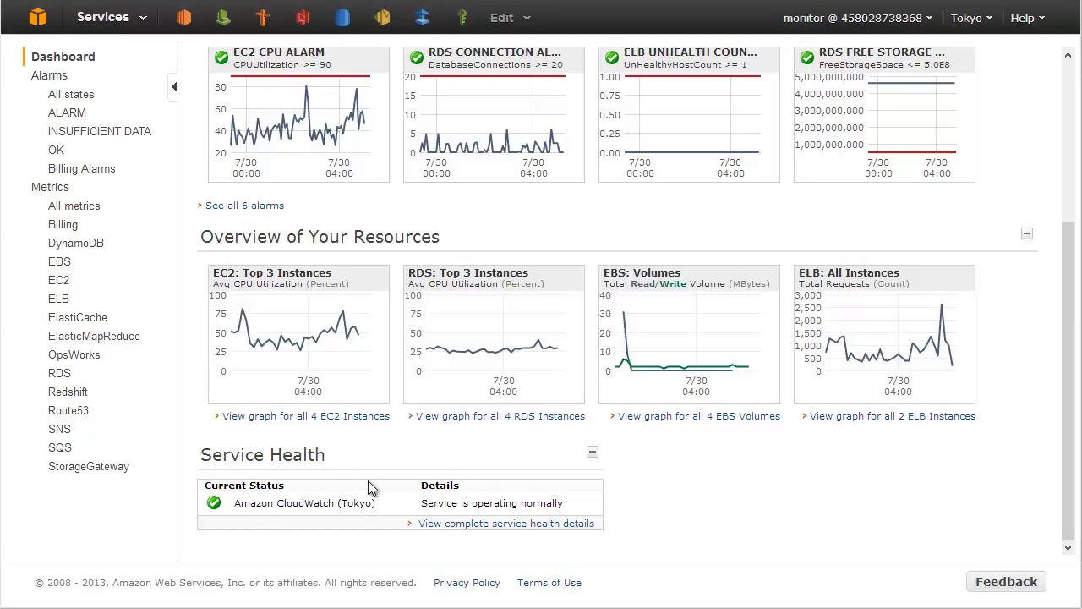
Step: Open the complete service health details and examine the North America service statuses, the status legend and the status history
double_click(426, 507)
click(511, 494)
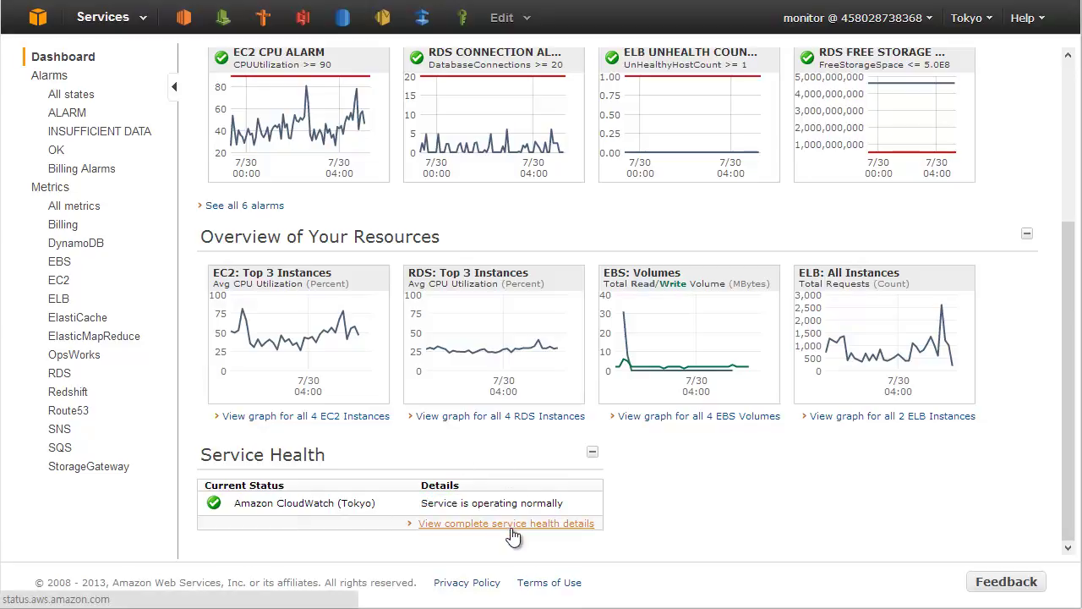
click(515, 525)
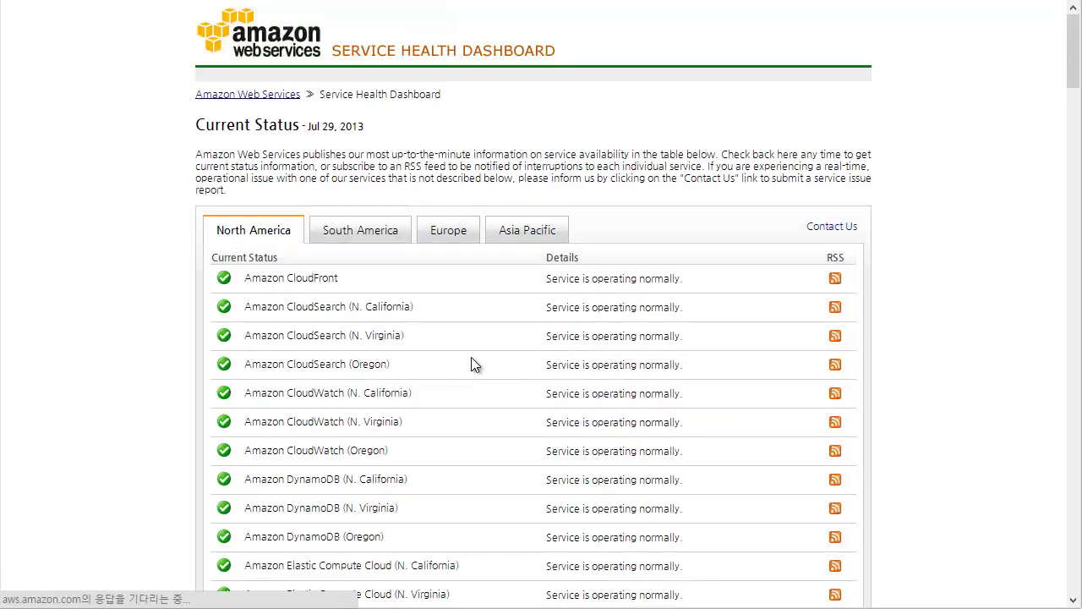
scroll(375, 285, down, 2)
scroll(374, 285, down, 7)
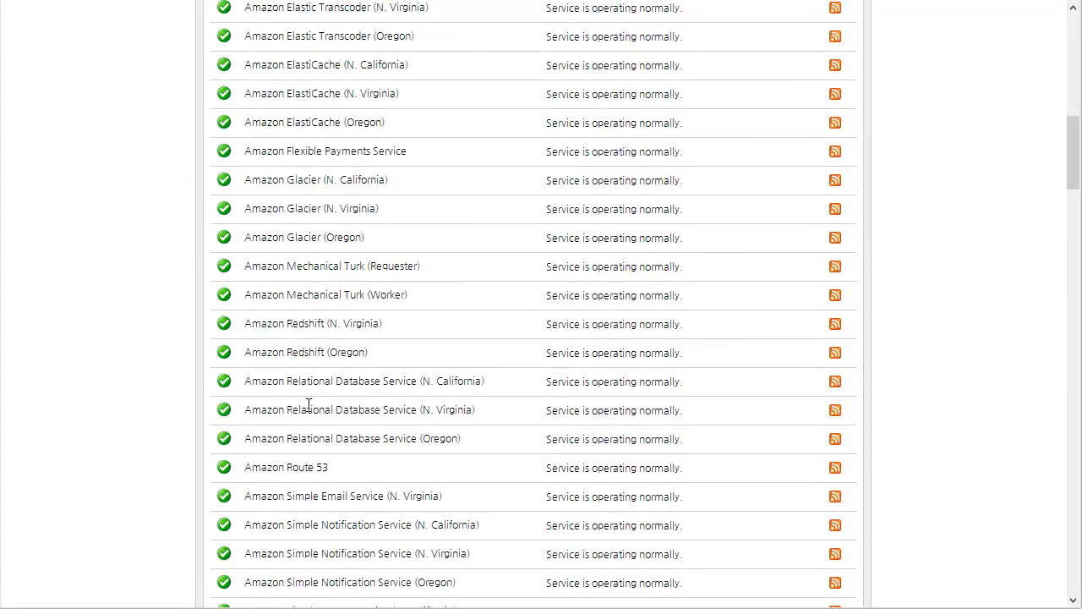
scroll(347, 421, up, 7)
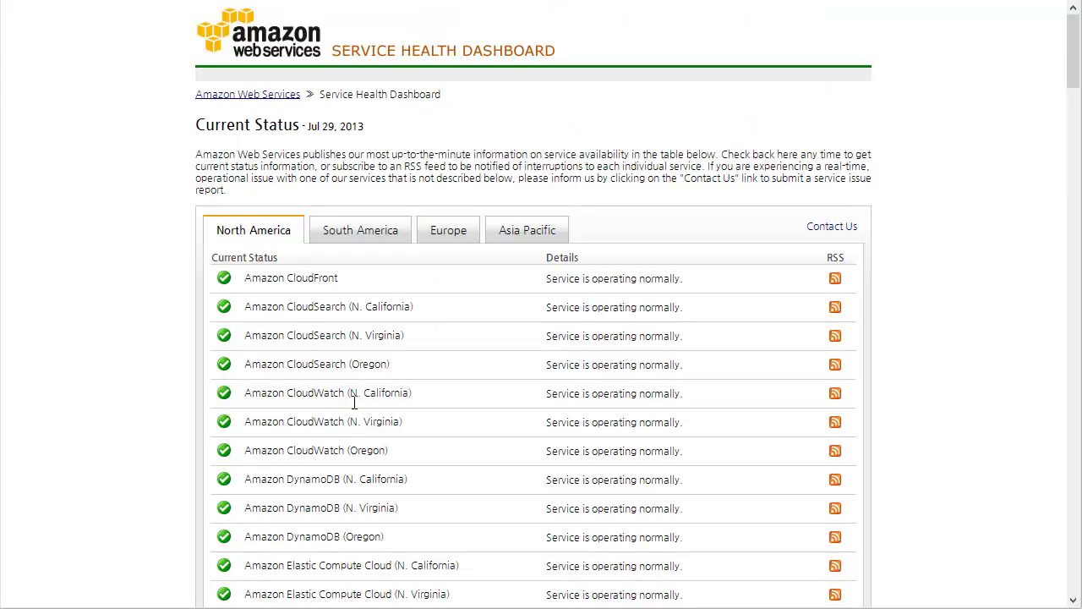
scroll(358, 380, down, 7)
scroll(368, 379, down, 8)
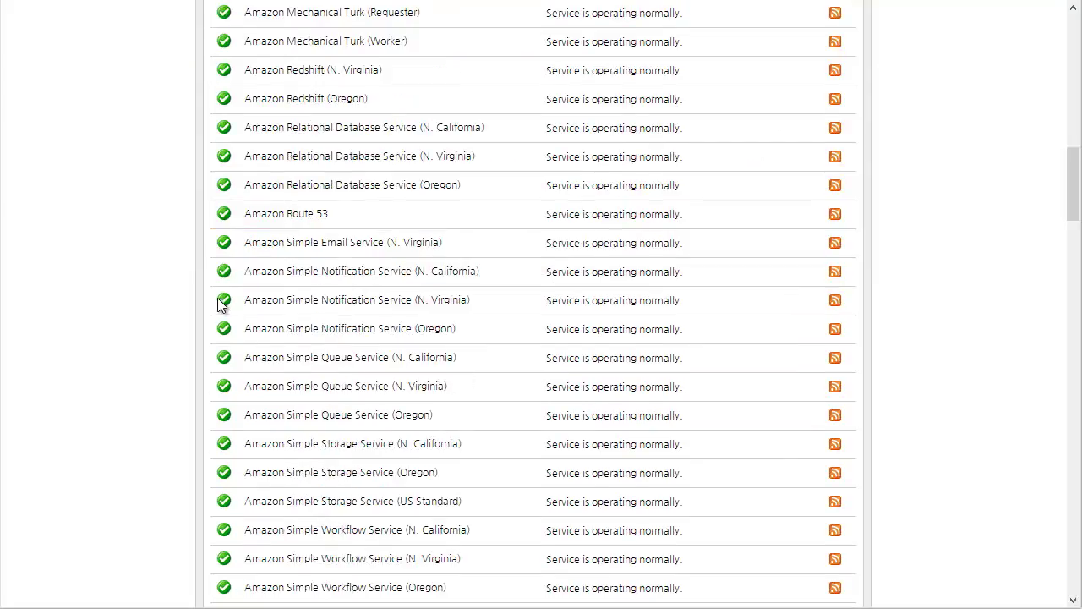
scroll(223, 304, down, 12)
scroll(233, 404, down, 3)
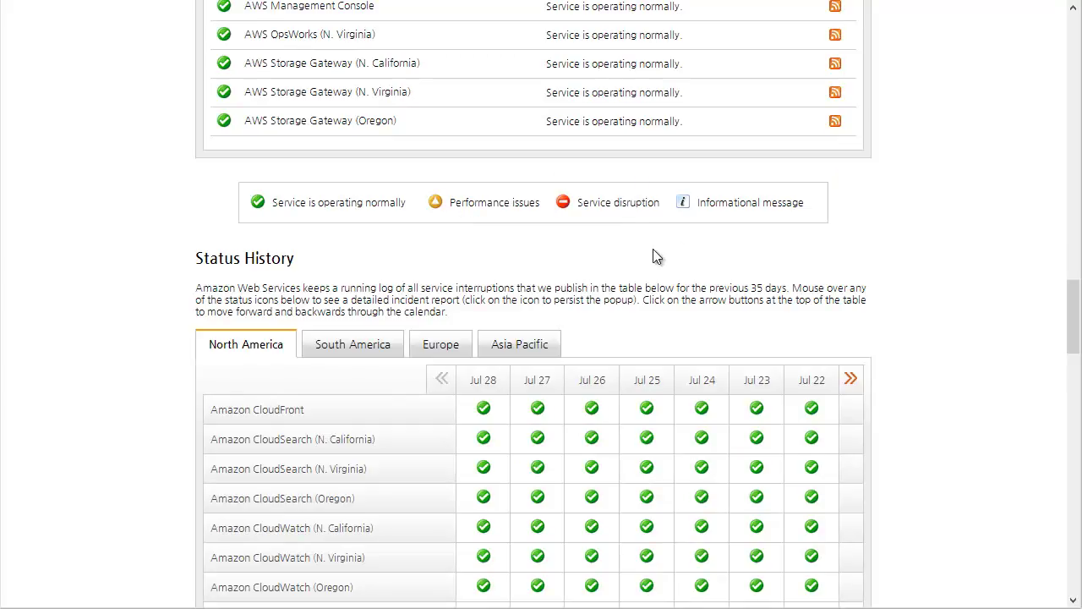
scroll(652, 248, up, 10)
scroll(669, 287, up, 10)
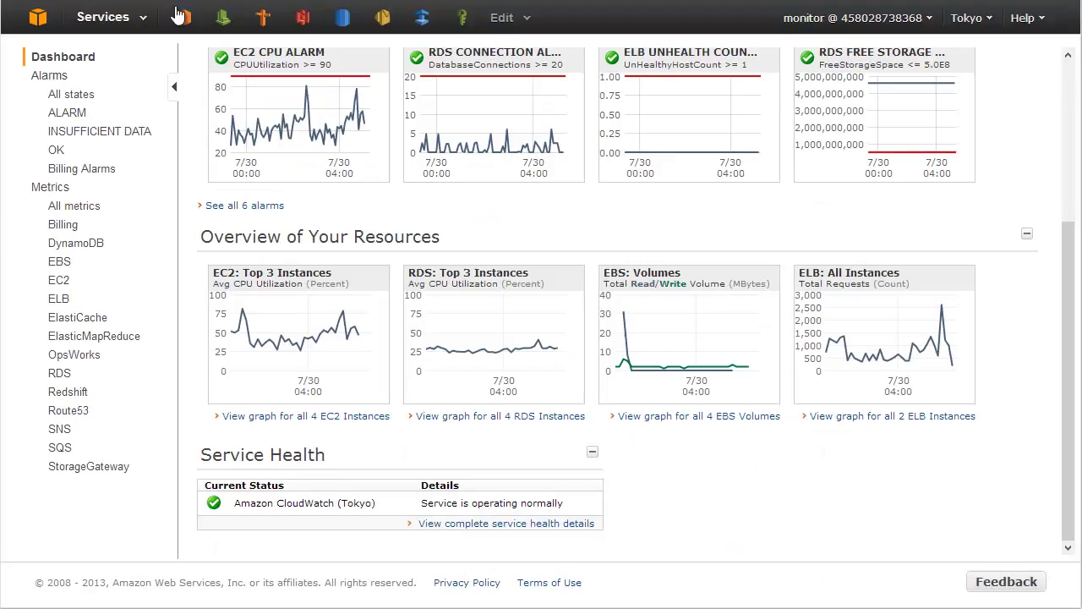
Step: Return to the CloudWatch metrics list and clear the AWS/EC2 search filter to list all metrics
scroll(652, 435, up, 3)
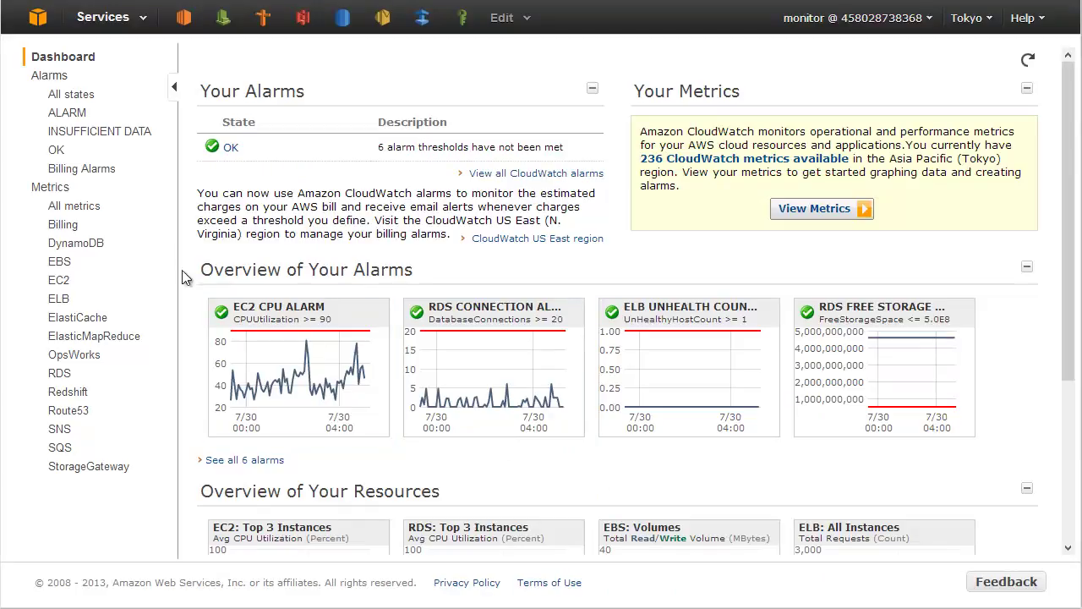
click(63, 188)
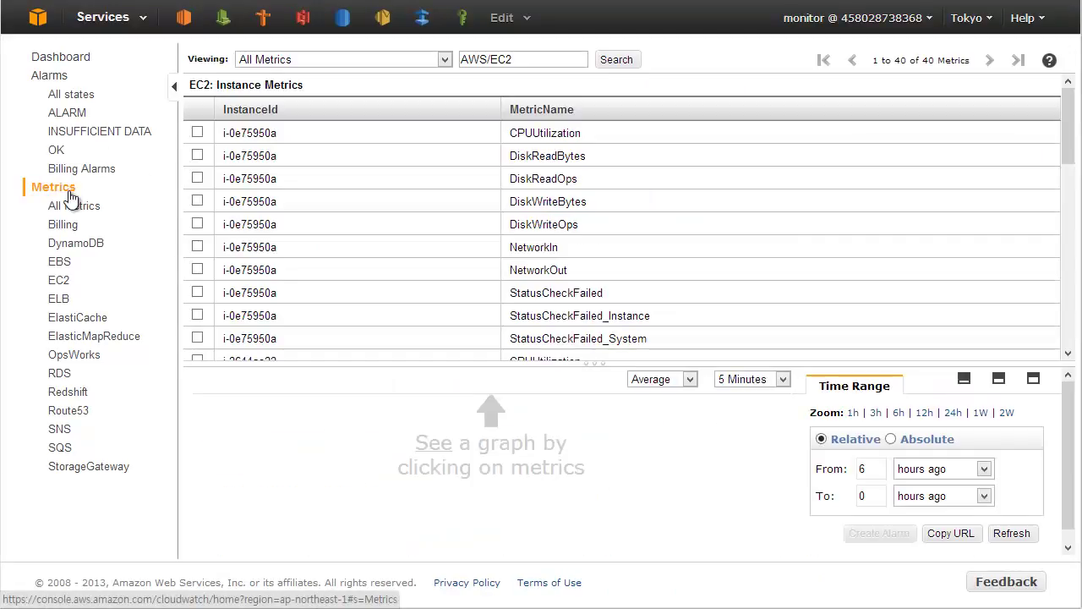
scroll(374, 212, down, 3)
scroll(374, 211, up, 3)
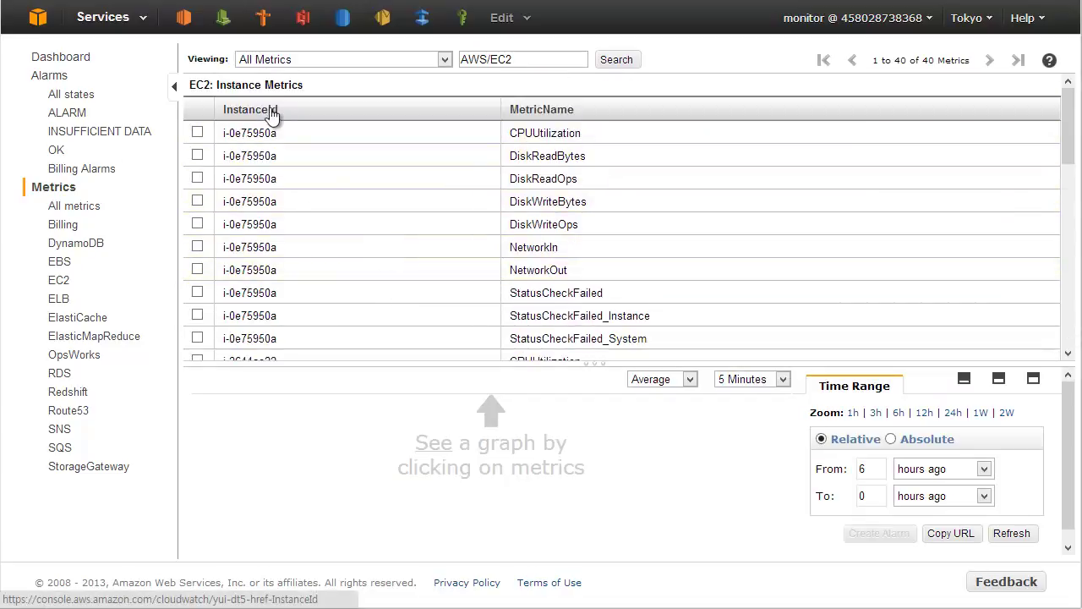
click(534, 59)
key(ctrl+a)
key(BackSpace)
click(626, 60)
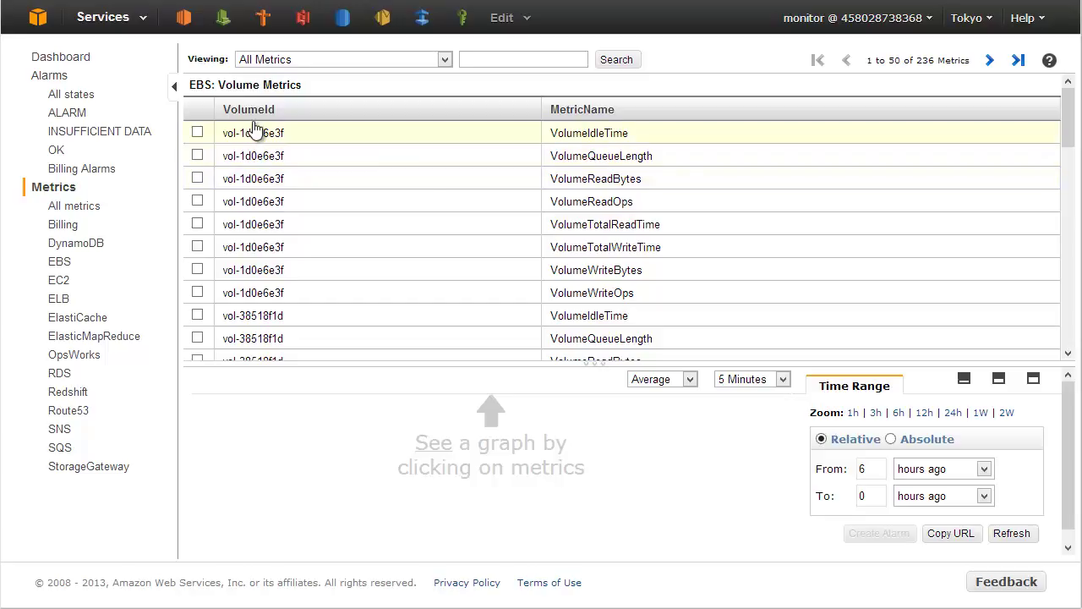
Step: Graph CPUUtilization for EC2 instance i-0e75950a from the full metrics list and enlarge the graph area
scroll(320, 241, down, 5)
scroll(320, 241, down, 5)
scroll(317, 241, up, 10)
scroll(381, 200, down, 3)
scroll(507, 186, up, 3)
scroll(719, 135, down, 3)
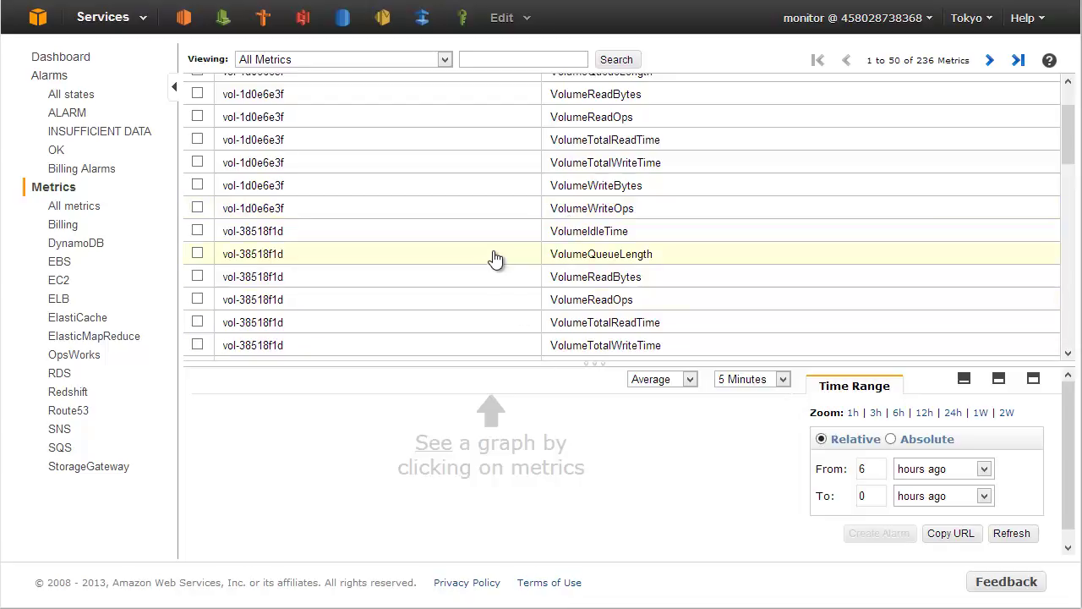
scroll(724, 223, down, 5)
scroll(496, 280, up, 2)
scroll(451, 241, down, 1)
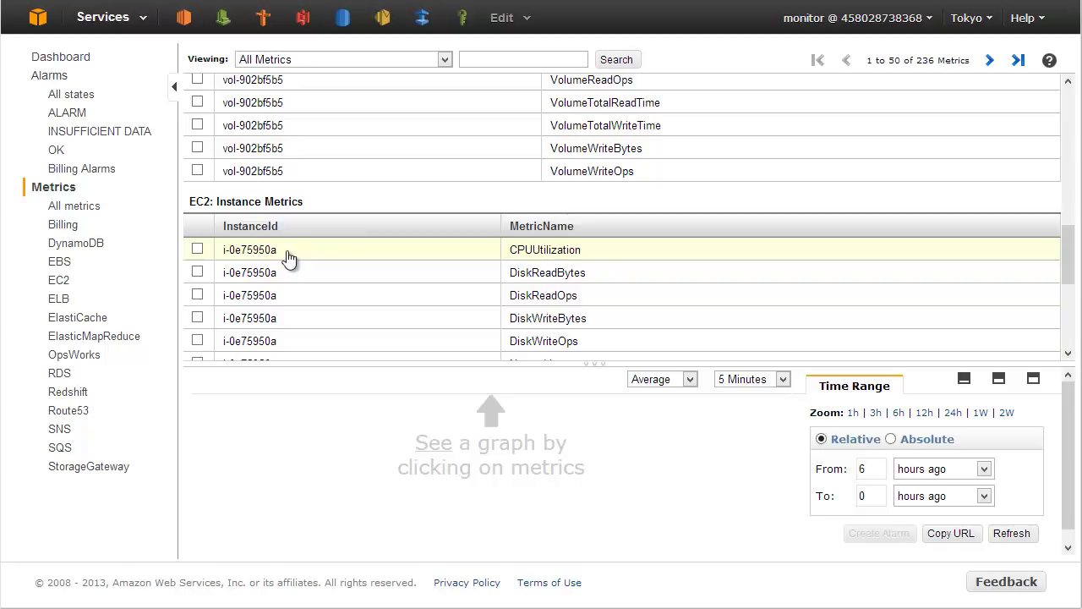
click(347, 252)
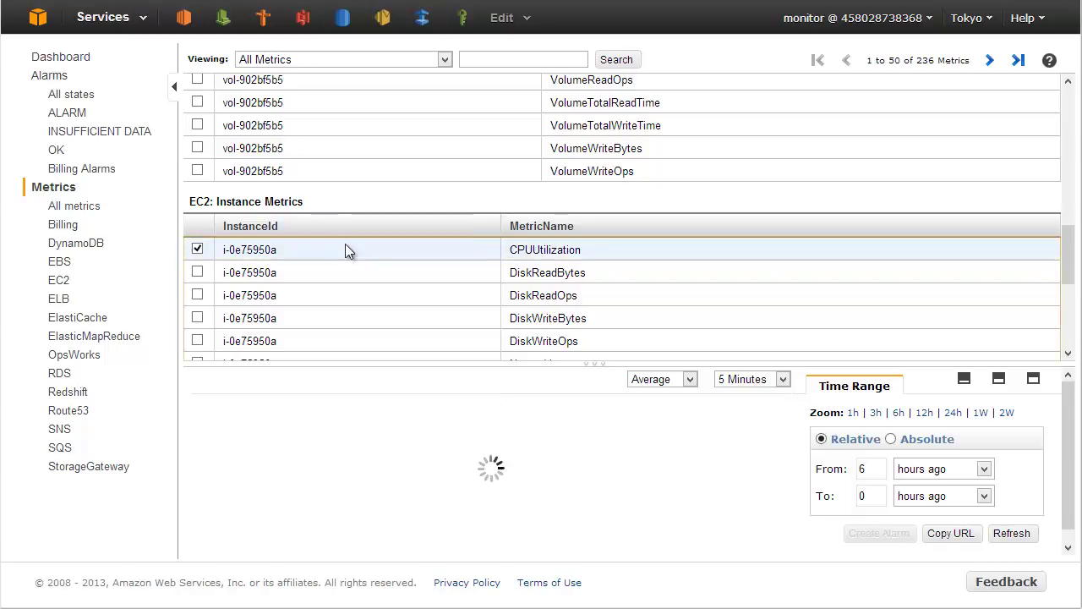
drag(375, 368, 417, 483)
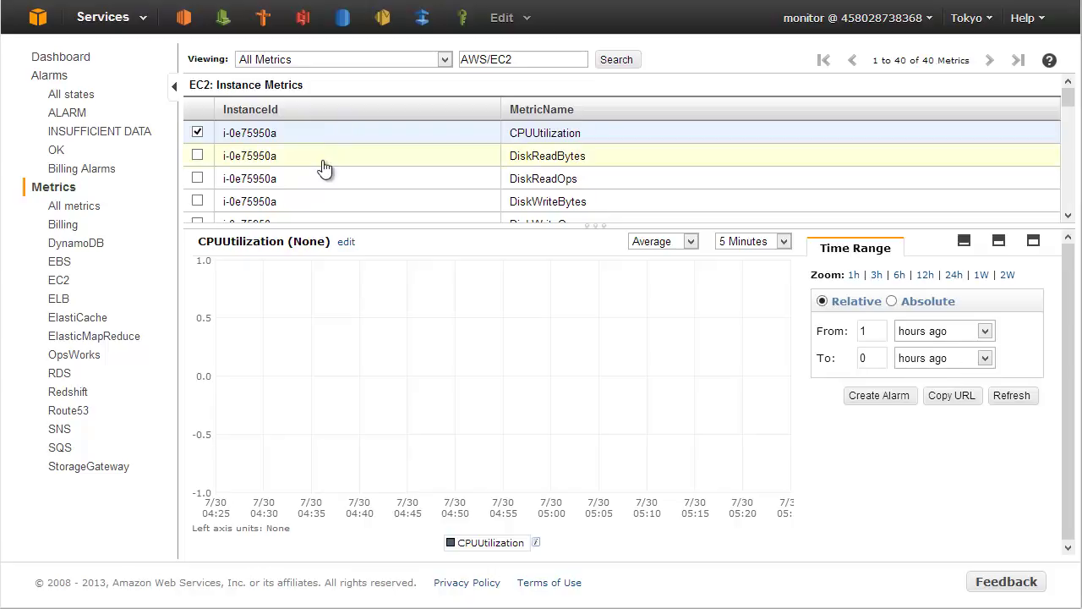
Step: Replace the graphed metric with CPUUtilization of EC2 instance i-b97477ba
click(199, 130)
scroll(338, 173, down, 10)
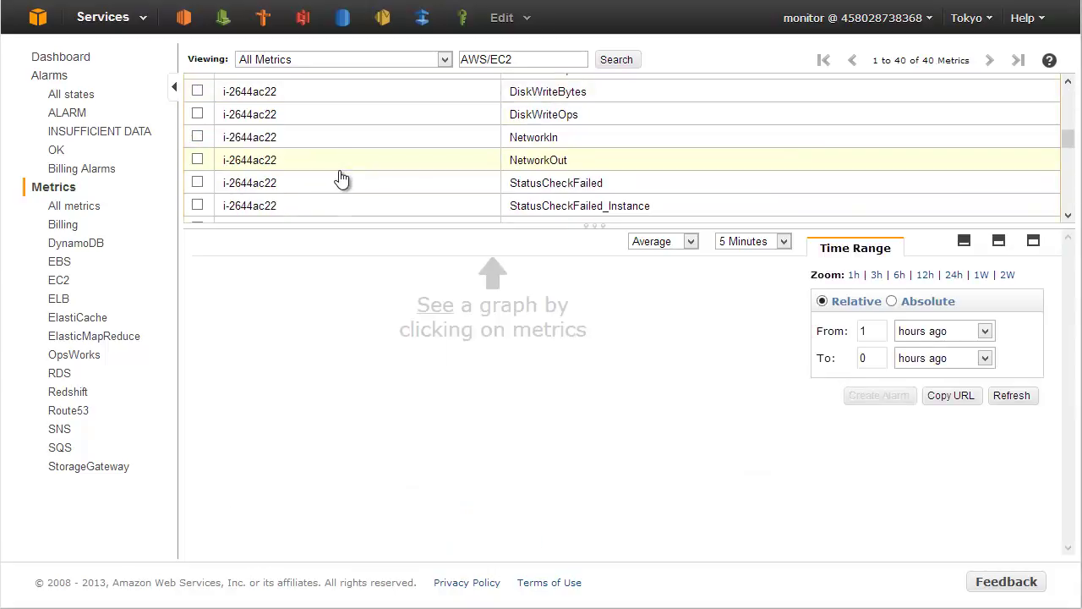
scroll(364, 182, up, 2)
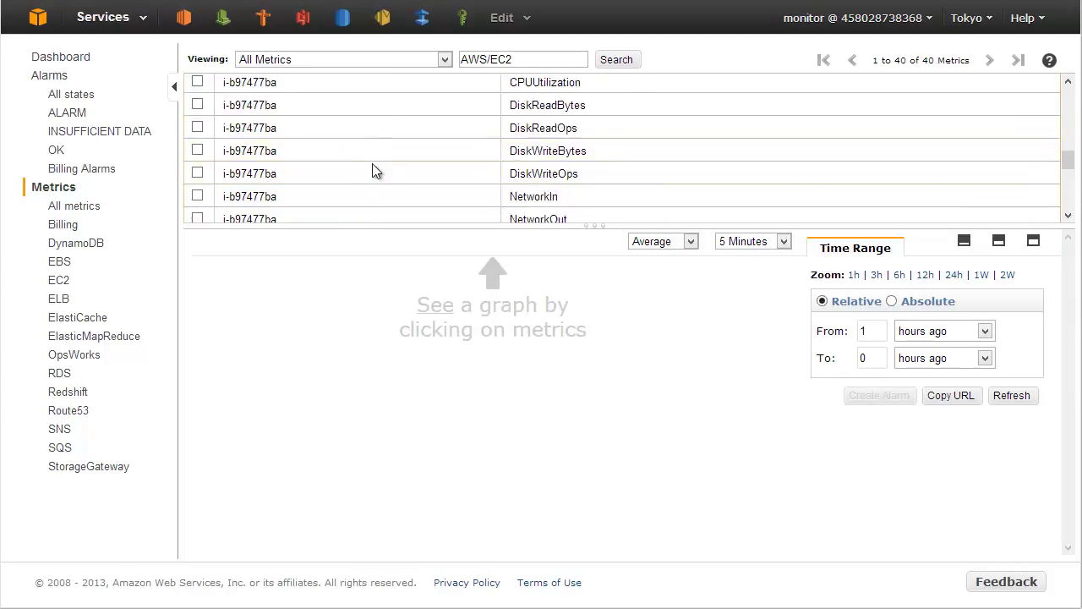
scroll(375, 172, down, 1)
scroll(374, 172, up, 1)
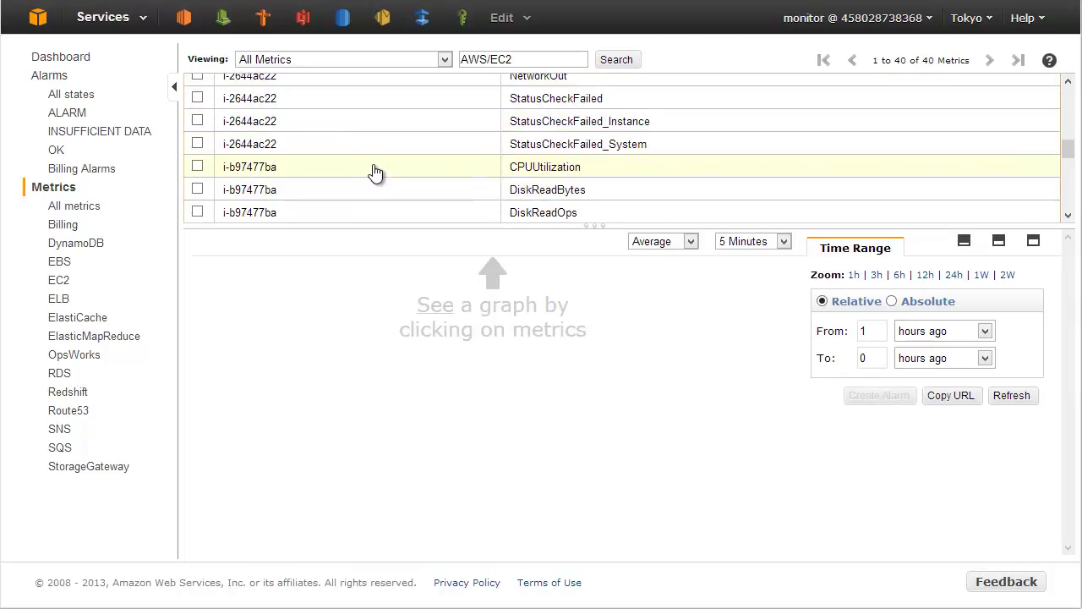
click(246, 173)
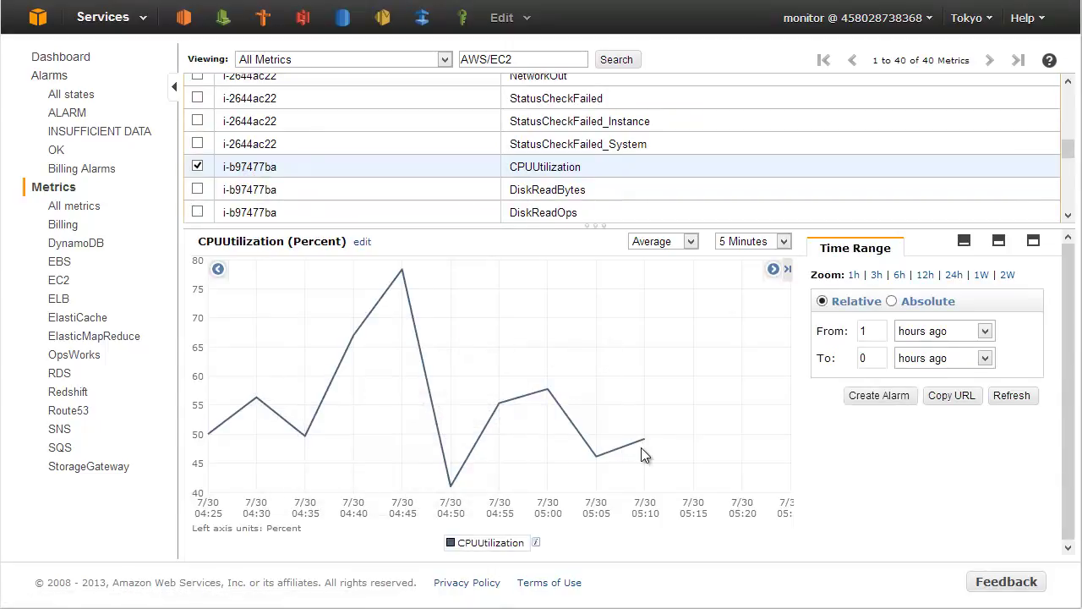
Step: Zoom the CPU utilization graph out to one week (1W) and inspect the data points at its start and at the July 26 peak
mouse_move(641, 446)
click(983, 275)
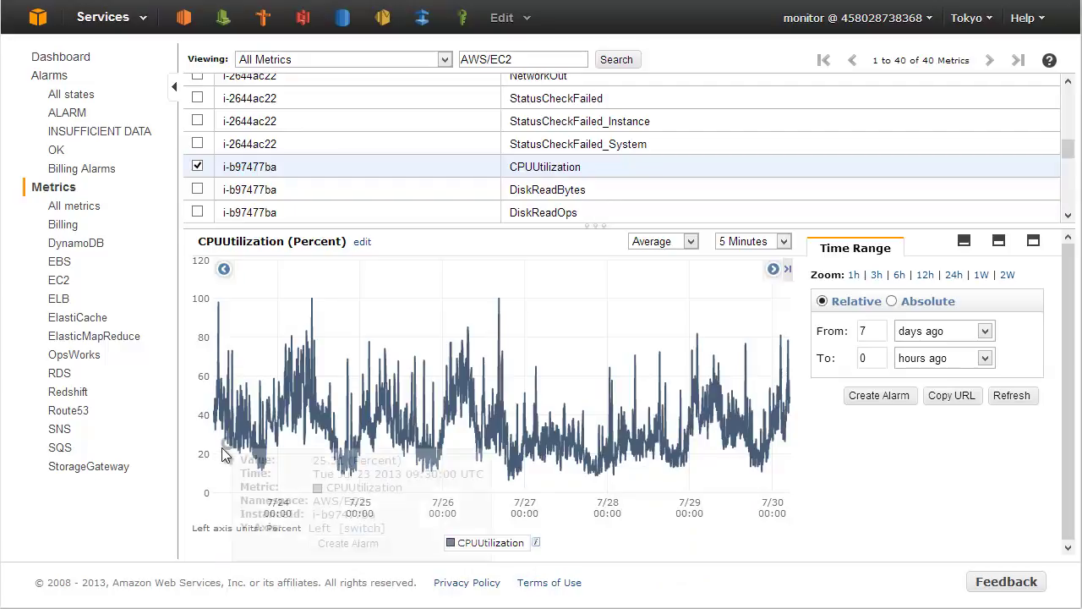
mouse_move(217, 438)
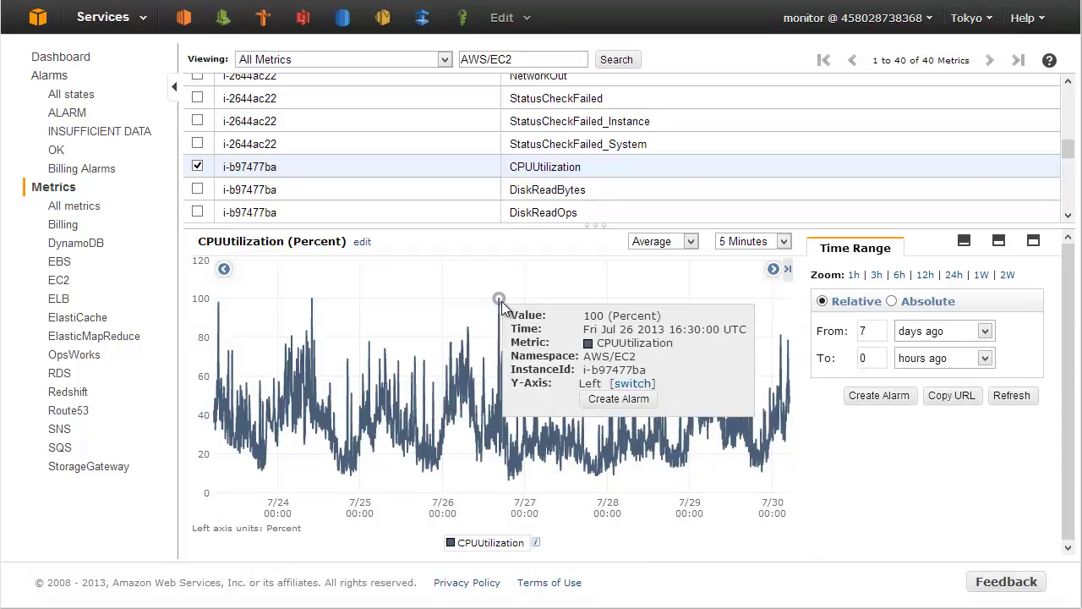
mouse_move(498, 301)
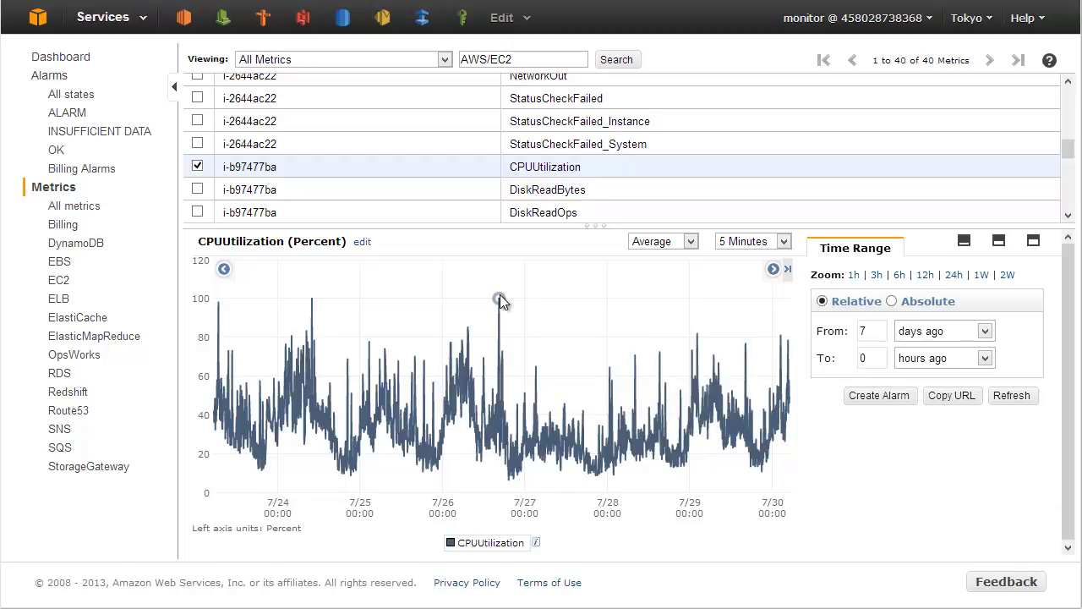
mouse_move(498, 302)
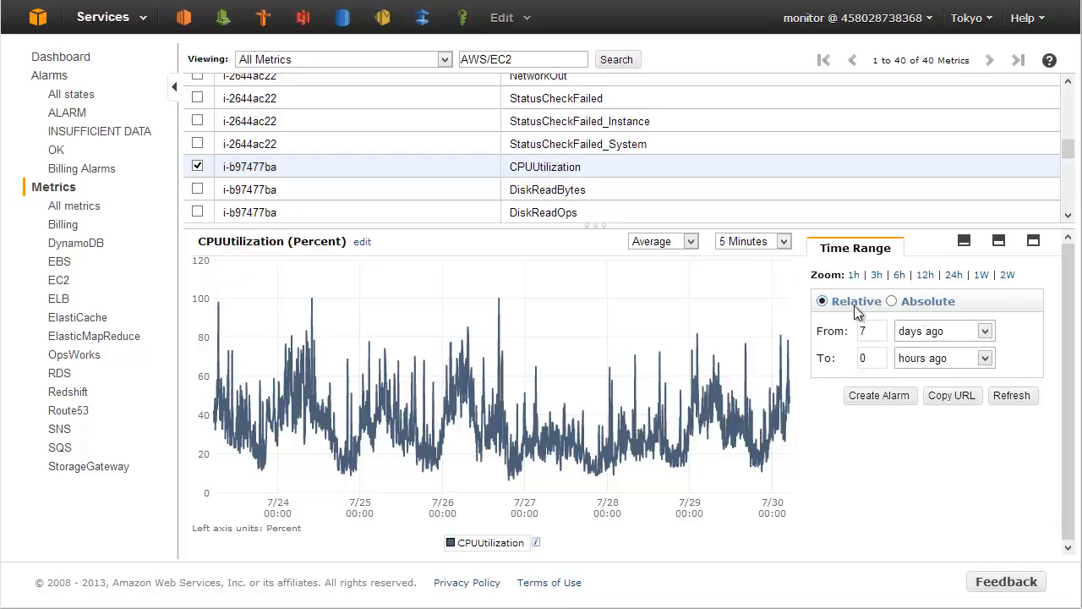
Step: Check the absolute time range option, return to the relative range, and set its start to 10 days ago
click(895, 302)
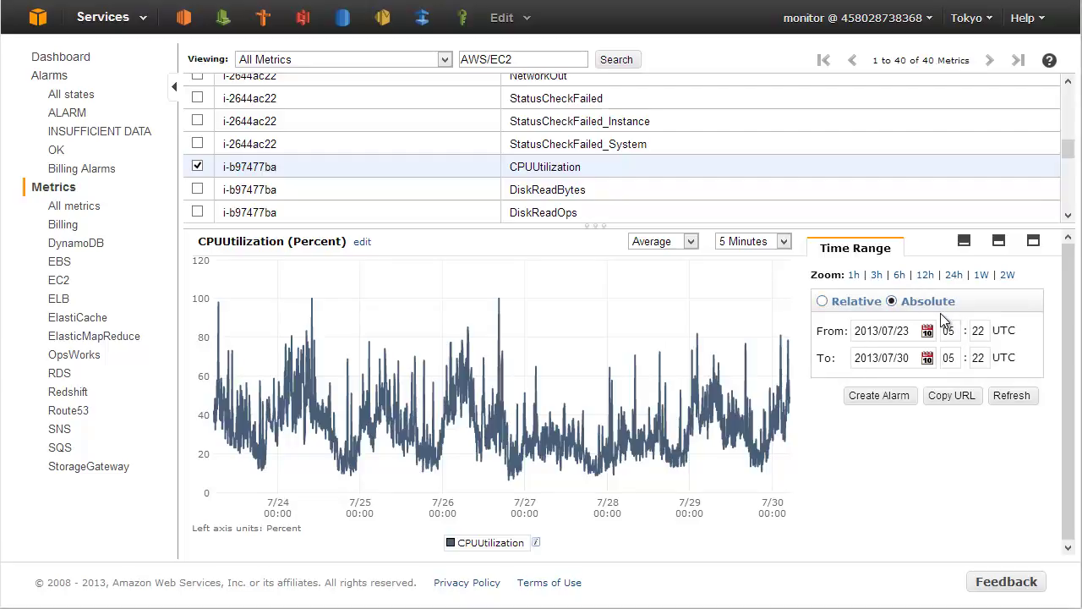
click(848, 305)
double_click(864, 331)
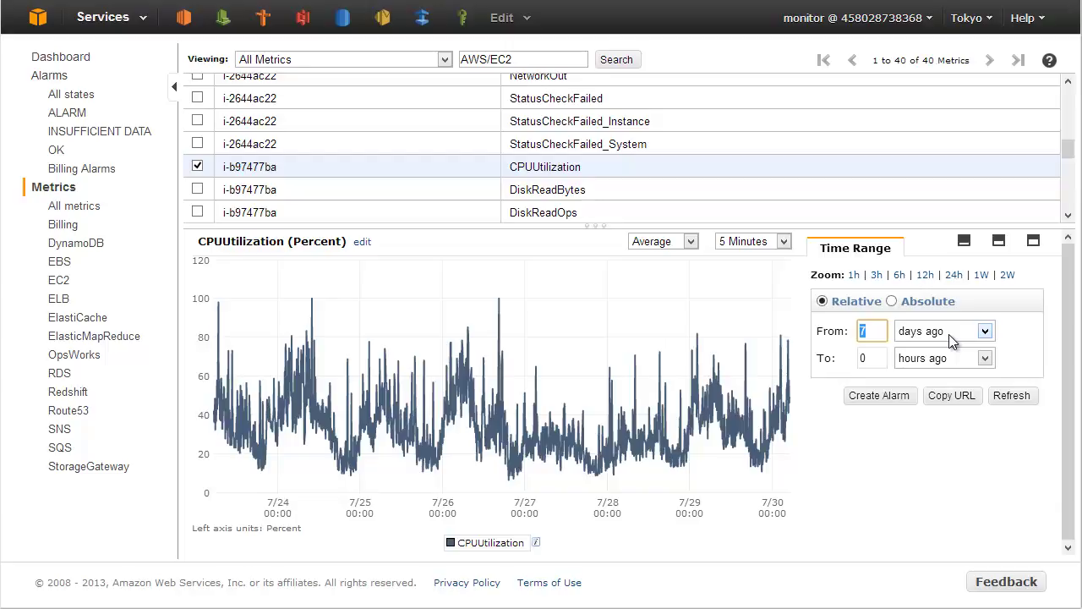
double_click(871, 358)
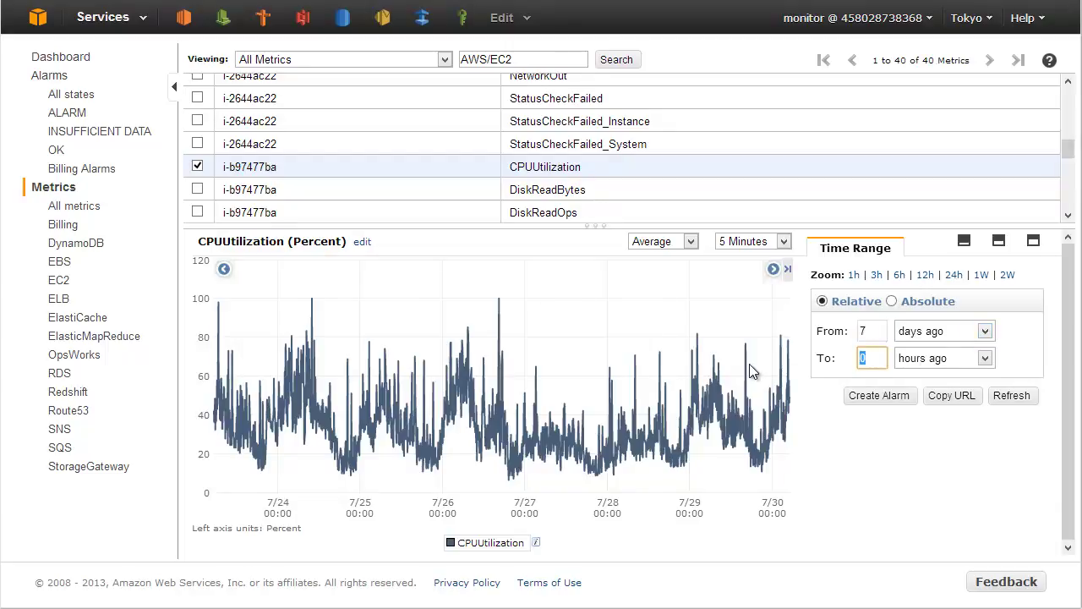
double_click(863, 331)
text(10)
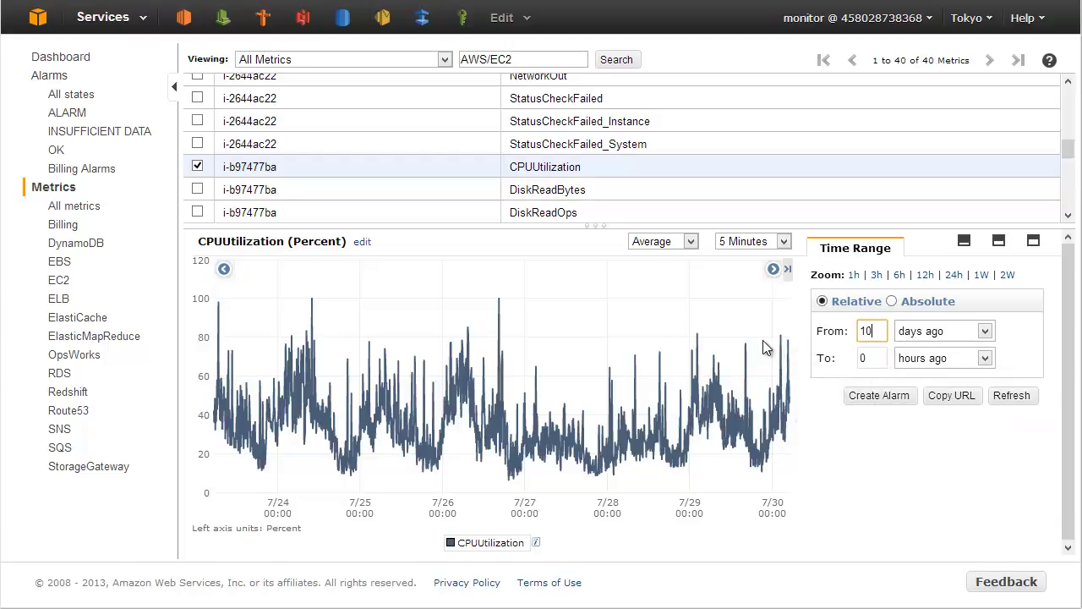